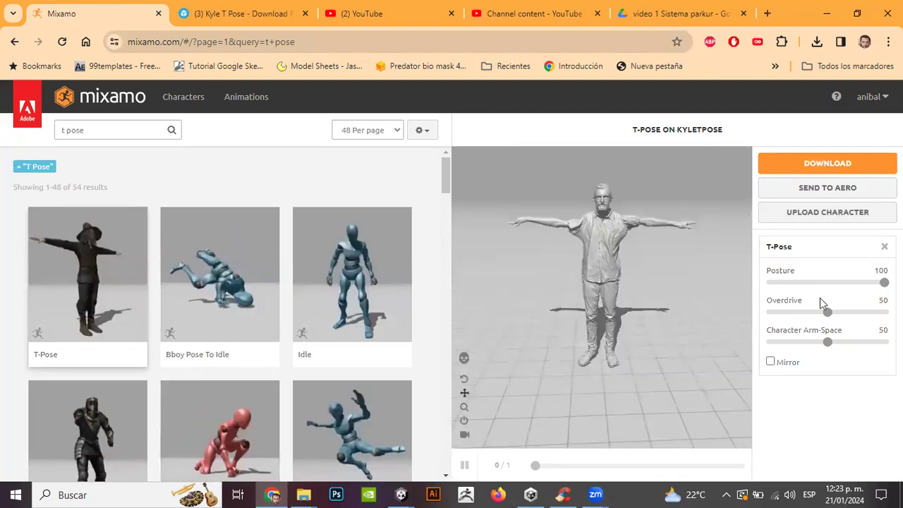
Step: Set the T-Pose animation's Overdrive to 74 and download it in FBX for Unity format with skin at 30 frames per second
{"action": "left_click_drag", "start_coordinate": [843, 315], "coordinate": [856, 317]}
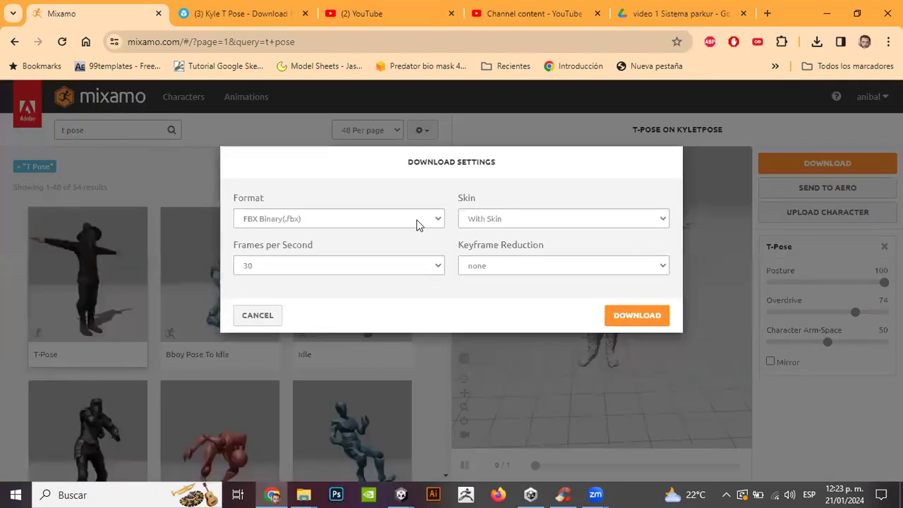
{"action": "left_click", "coordinate": [413, 223]}
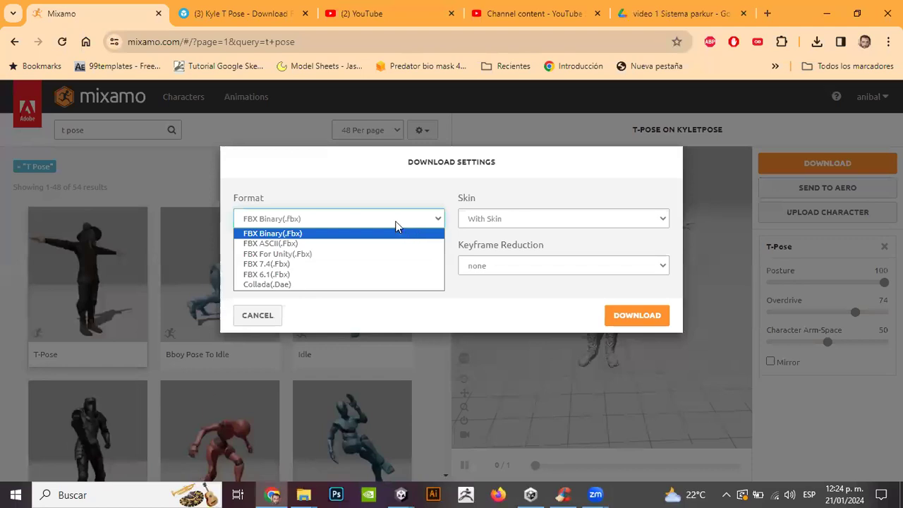
{"action": "key", "text": "Escape"}
{"action": "left_click", "coordinate": [374, 253]}
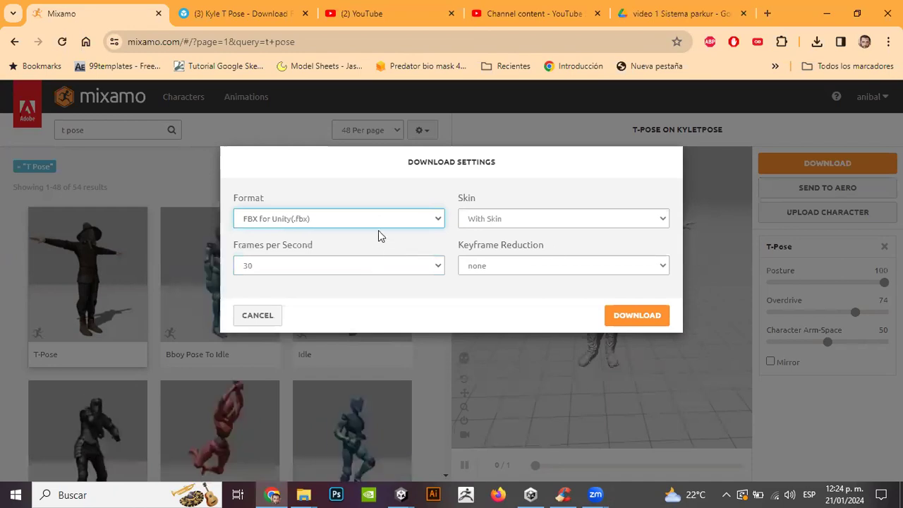
{"action": "left_click", "coordinate": [621, 316]}
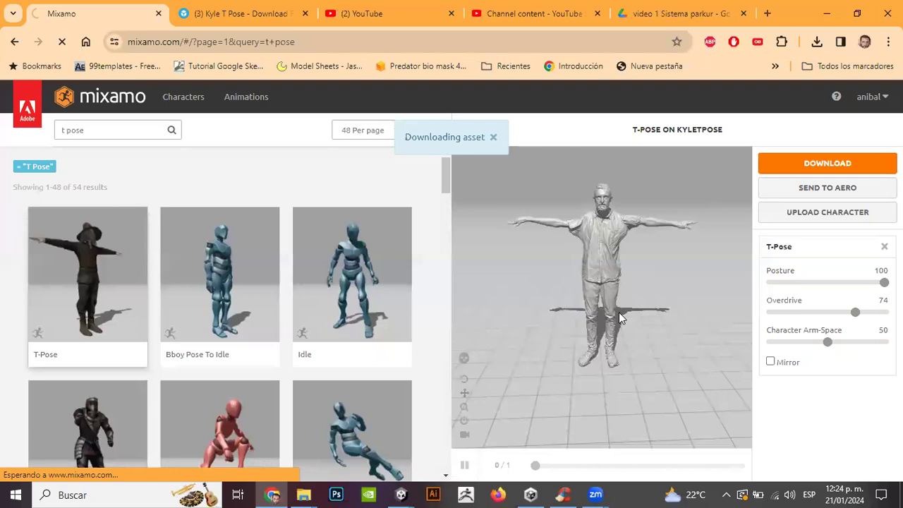
{"action": "left_click", "coordinate": [817, 44]}
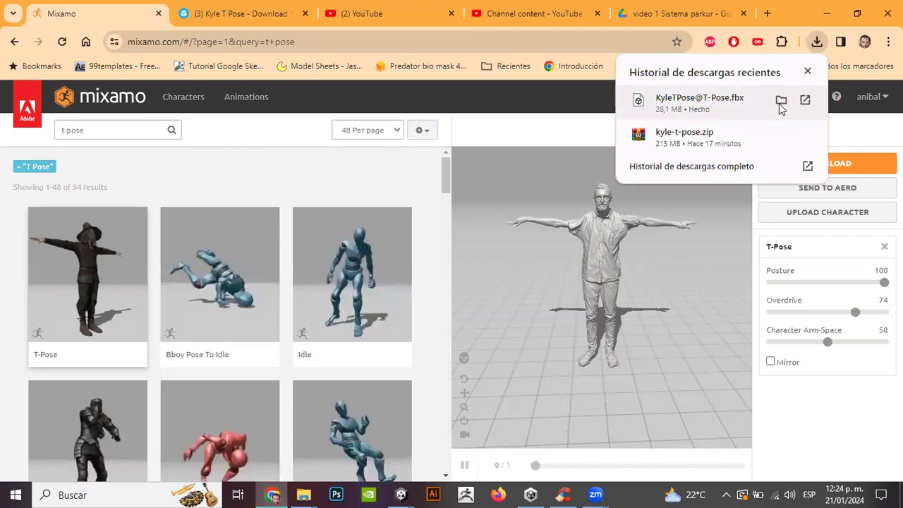
{"action": "left_click", "coordinate": [782, 104]}
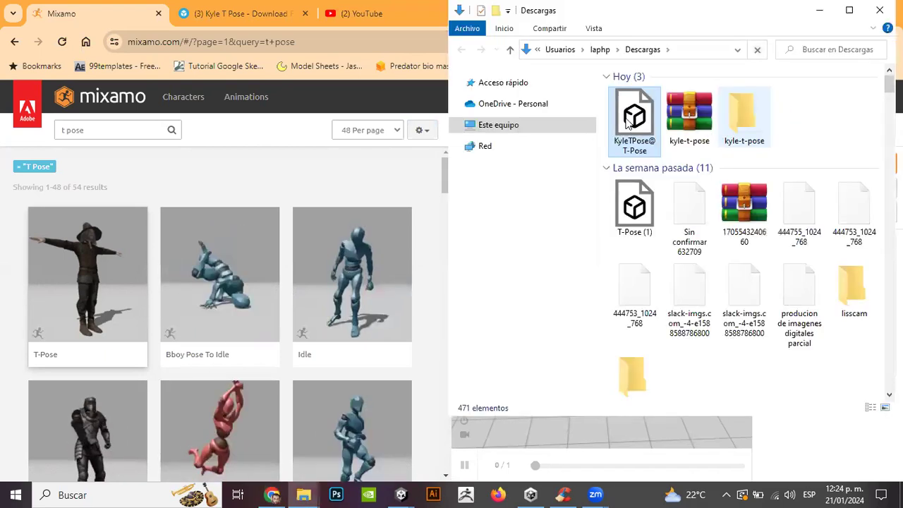
{"action": "left_click_drag", "start_coordinate": [630, 127], "coordinate": [737, 124]}
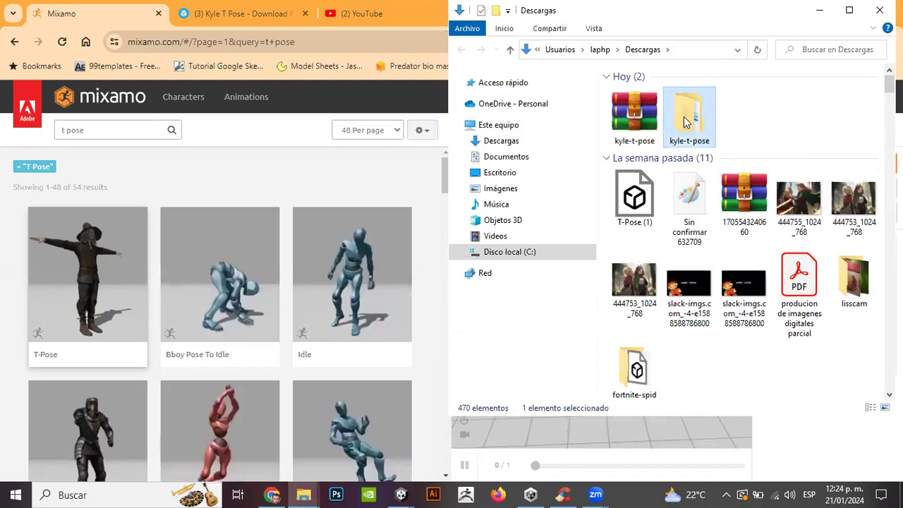
{"action": "double_click", "coordinate": [683, 123]}
{"action": "left_click_drag", "start_coordinate": [656, 120], "coordinate": [652, 100]}
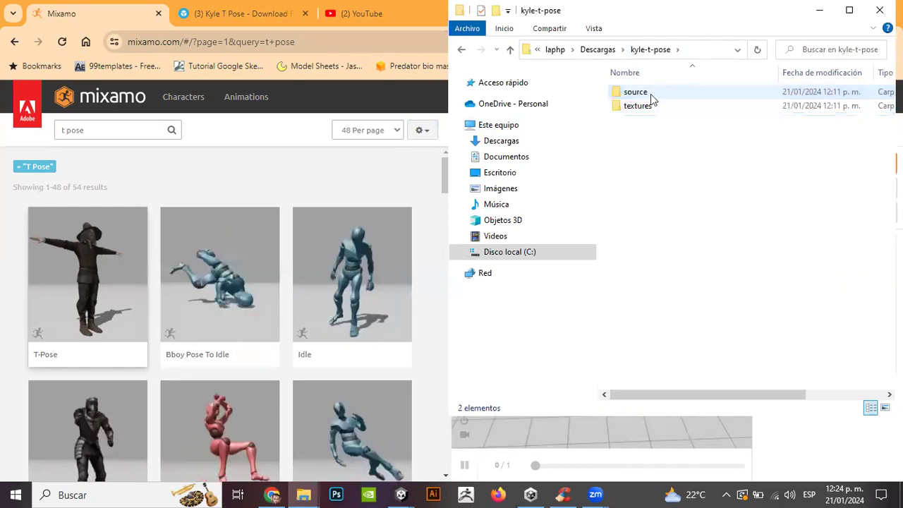
{"action": "left_click", "coordinate": [652, 94]}
{"action": "double_click", "coordinate": [651, 94]}
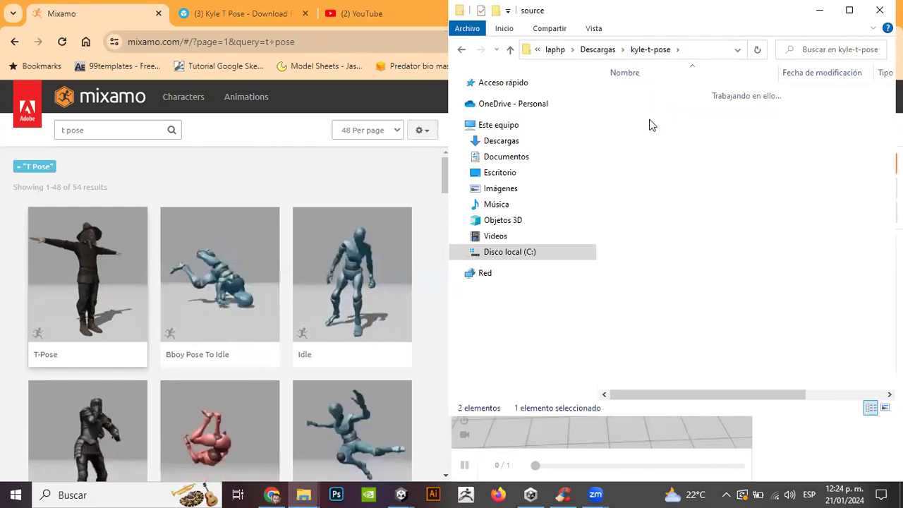
{"action": "left_click", "coordinate": [722, 121]}
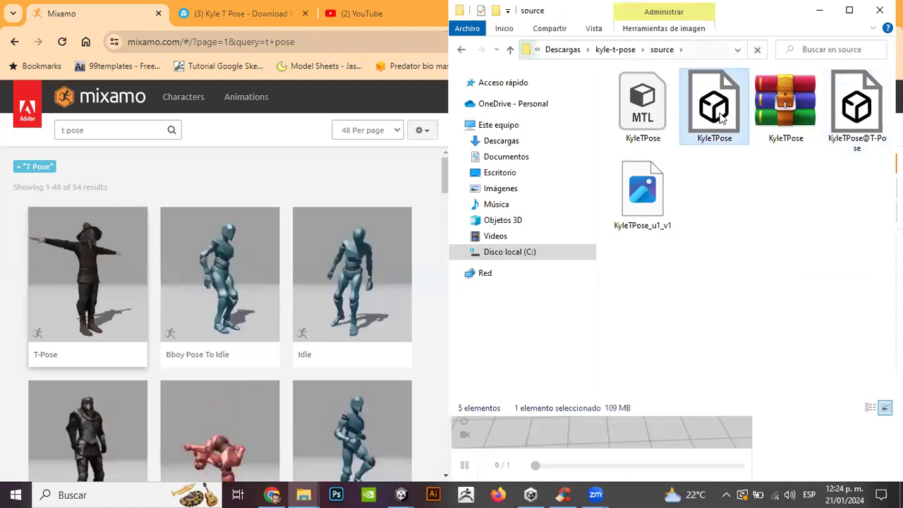
{"action": "left_click", "coordinate": [838, 123]}
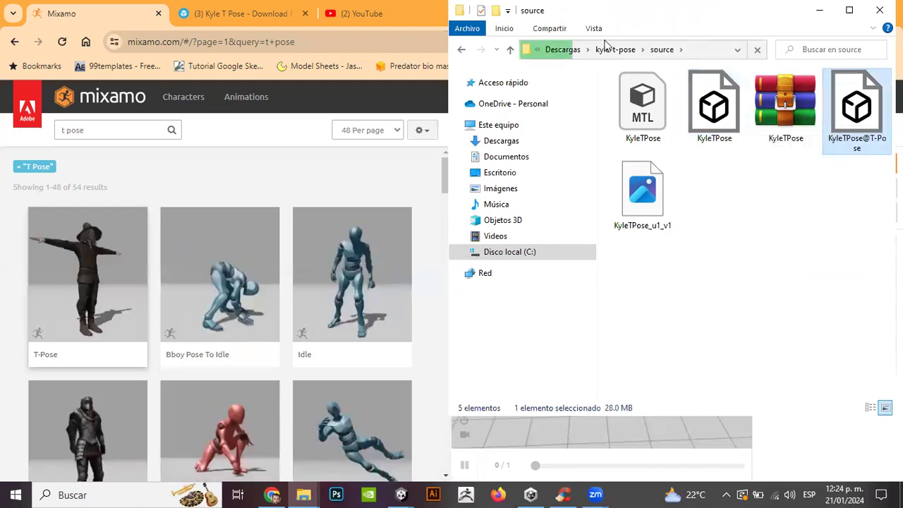
Step: Import the kyle-t-pose folder from Descargas into the Scenes folder of the Unity project
{"action": "left_click", "coordinate": [598, 50]}
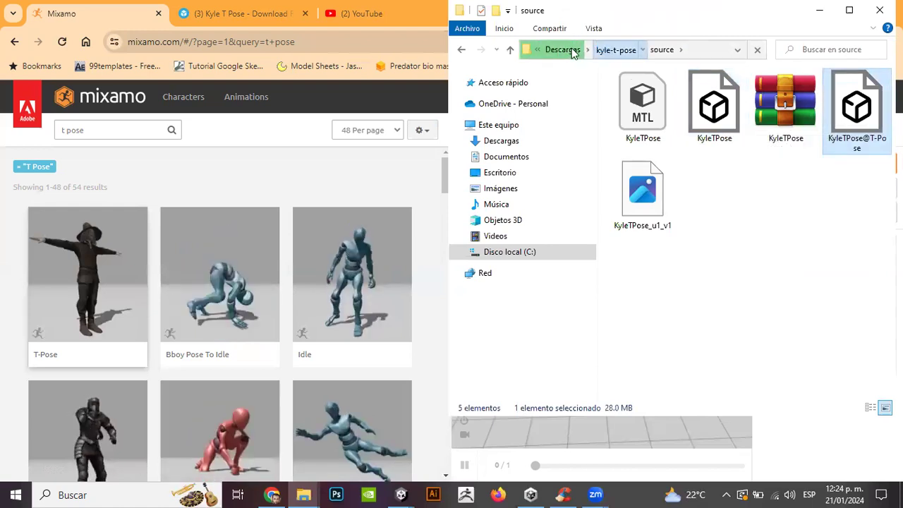
{"action": "left_click", "coordinate": [567, 48]}
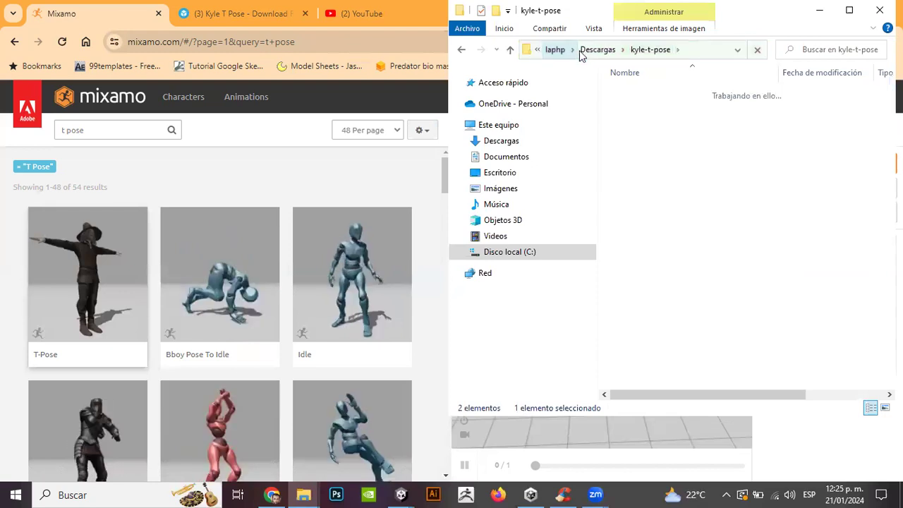
{"action": "left_click", "coordinate": [524, 144]}
{"action": "left_click_drag", "start_coordinate": [635, 122], "coordinate": [362, 394]}
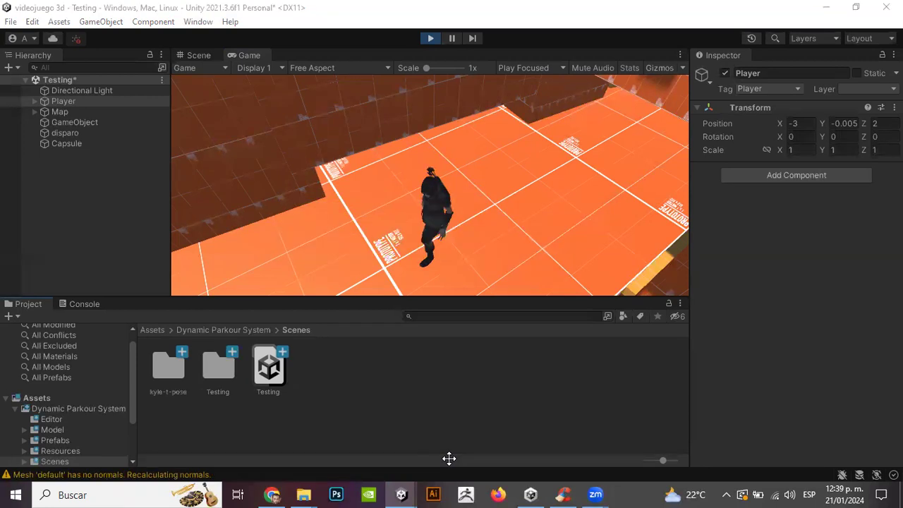
Step: Open the source folder of the imported kyle-t-pose assets and select the KyleTPose@T-Pose model
{"action": "left_click", "coordinate": [178, 366]}
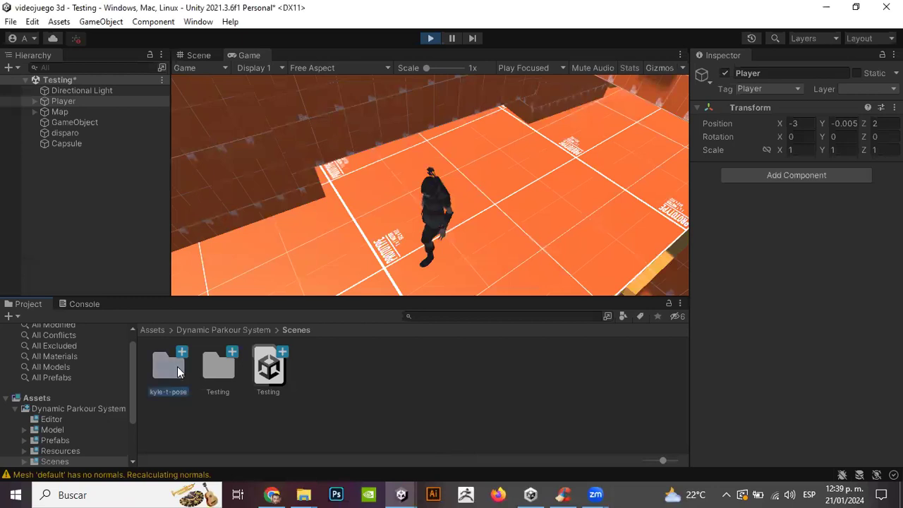
{"action": "double_click", "coordinate": [177, 366]}
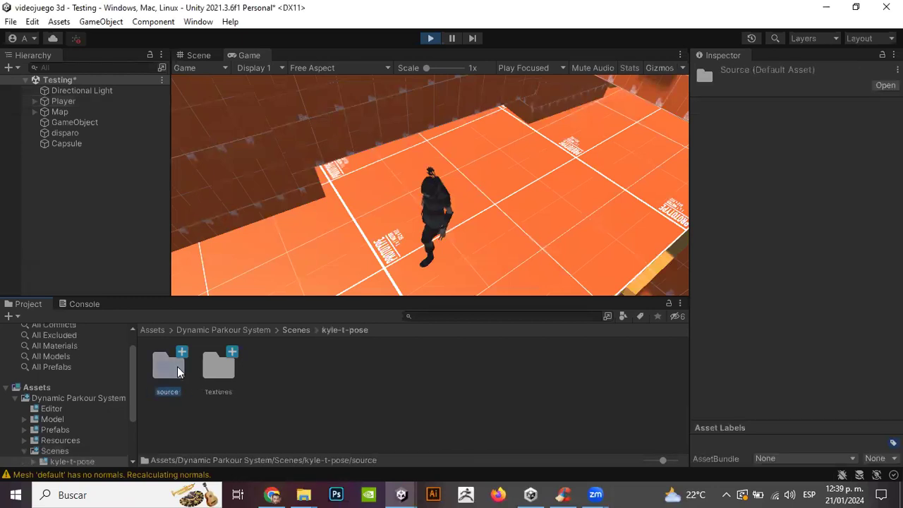
{"action": "double_click", "coordinate": [177, 366]}
{"action": "left_click", "coordinate": [315, 405]}
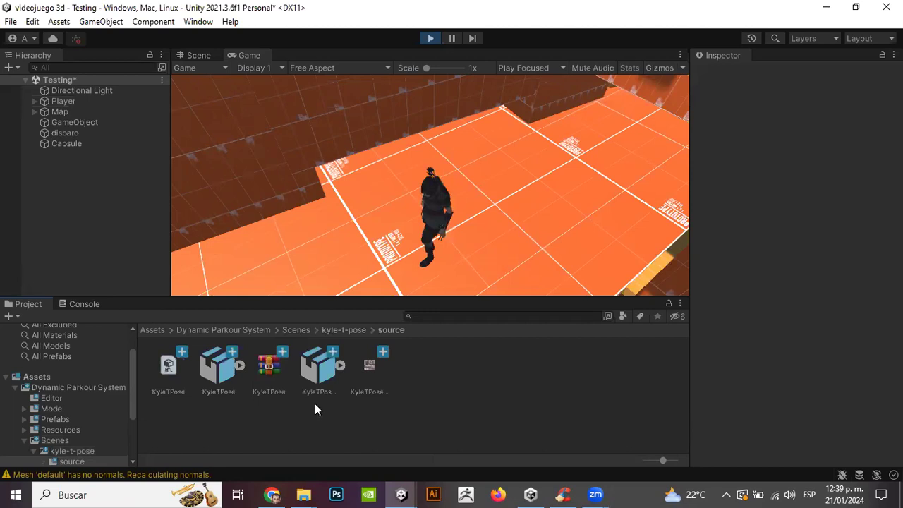
{"action": "left_click", "coordinate": [224, 375]}
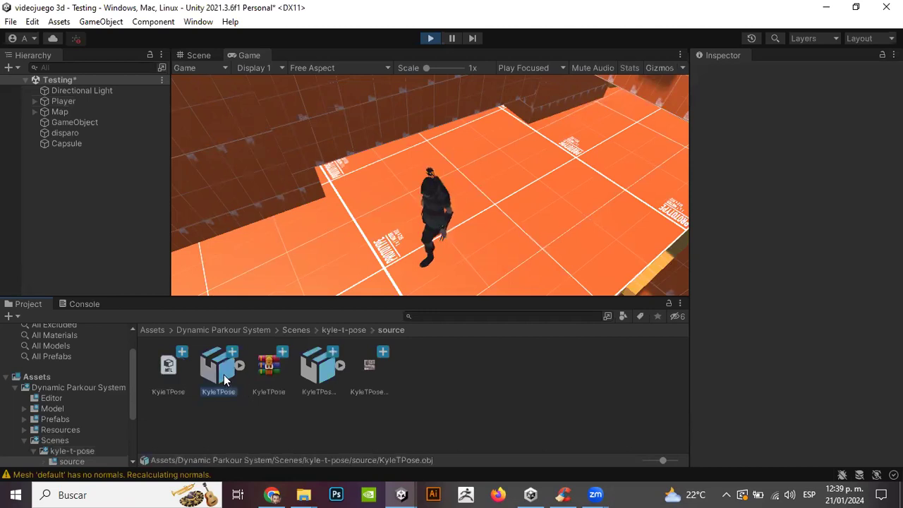
{"action": "left_click", "coordinate": [321, 371]}
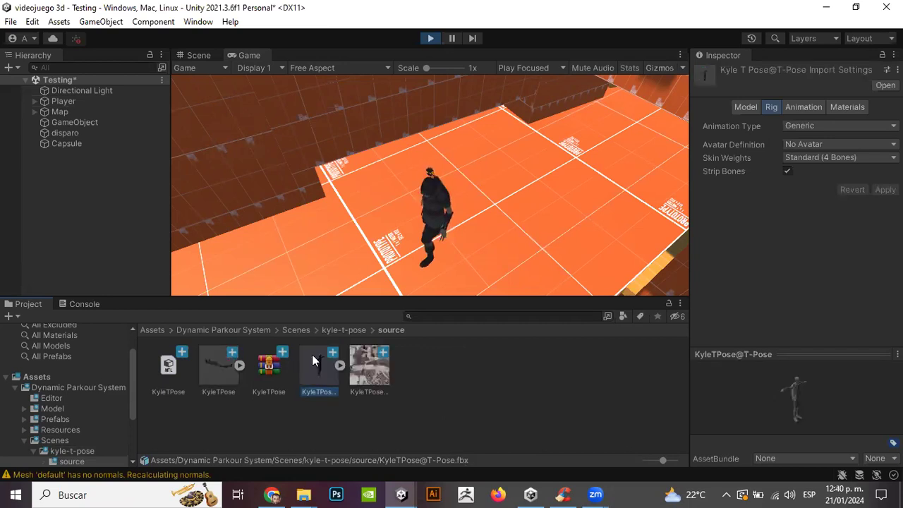
Step: Stop the running game and apply the Humanoid animation type to the KyleTPose@T-Pose model's rig, creating its avatar from this model
{"action": "left_click", "coordinate": [431, 38]}
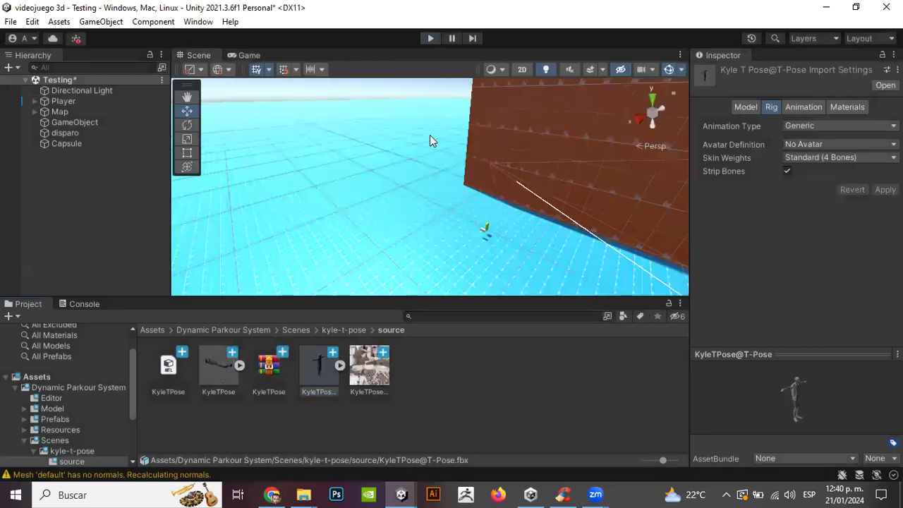
{"action": "left_click", "coordinate": [306, 357]}
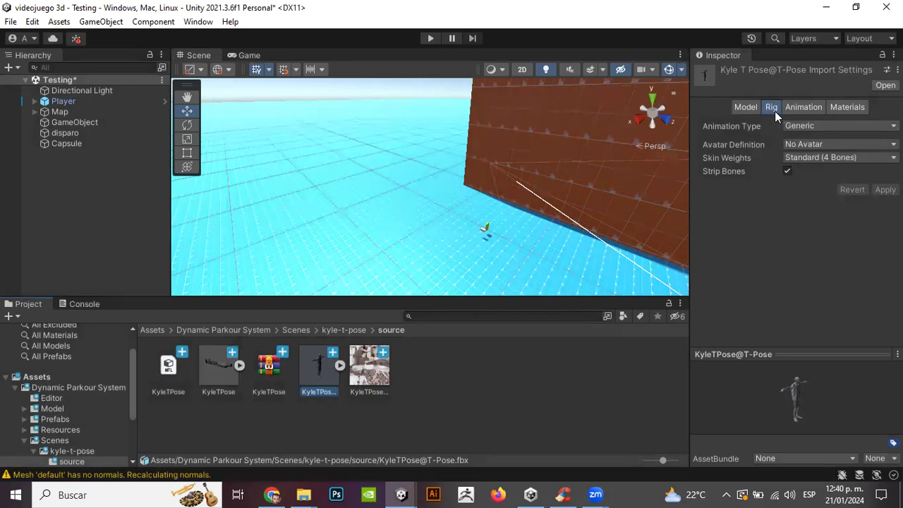
{"action": "left_click", "coordinate": [795, 129]}
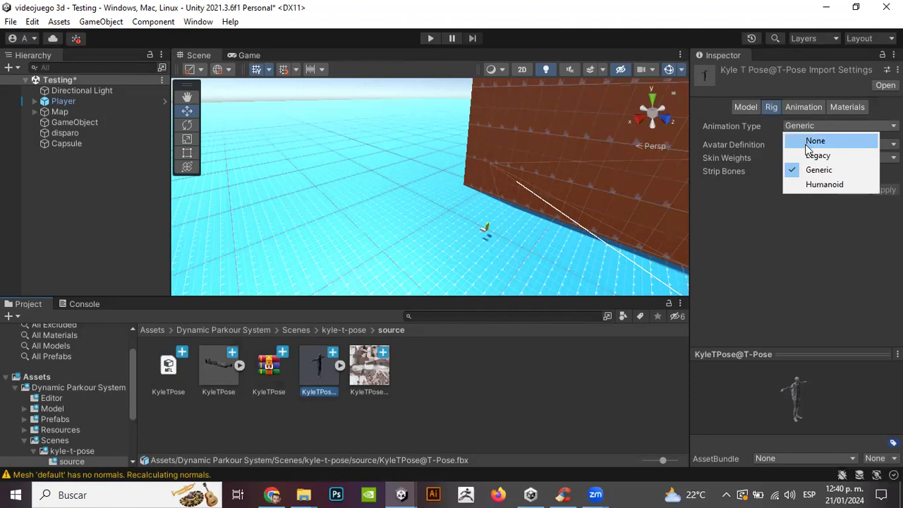
{"action": "left_click", "coordinate": [839, 185]}
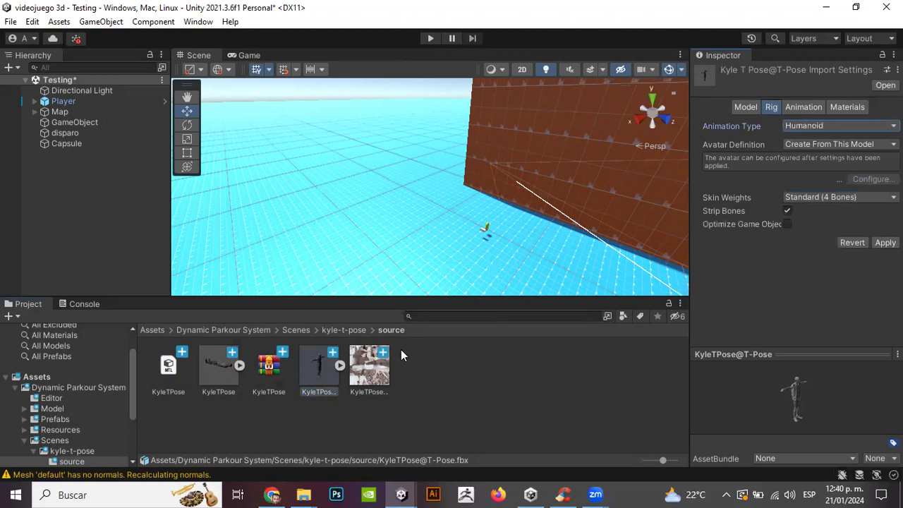
{"action": "left_click", "coordinate": [340, 365]}
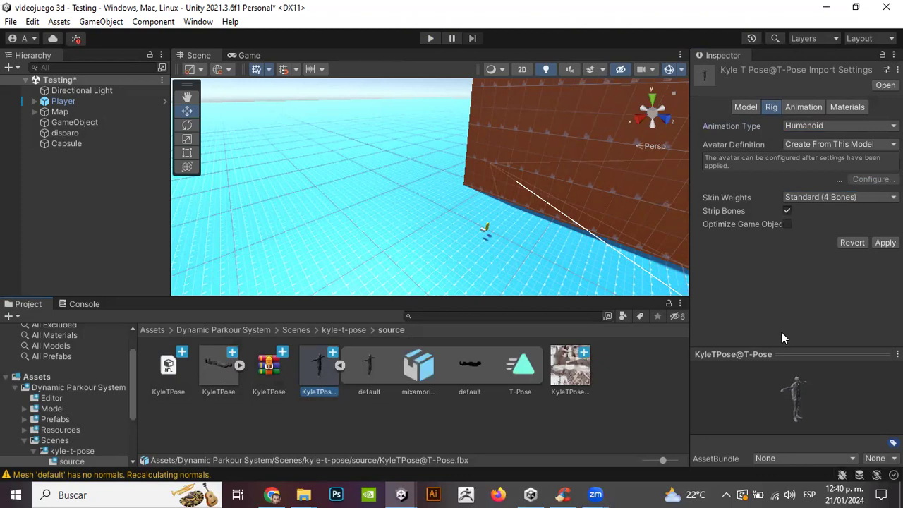
{"action": "left_click", "coordinate": [886, 242]}
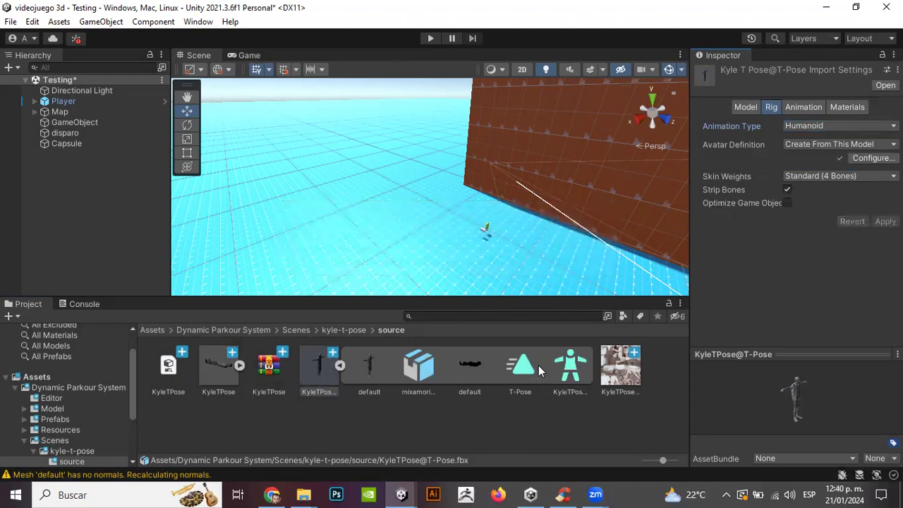
{"action": "left_click", "coordinate": [571, 374]}
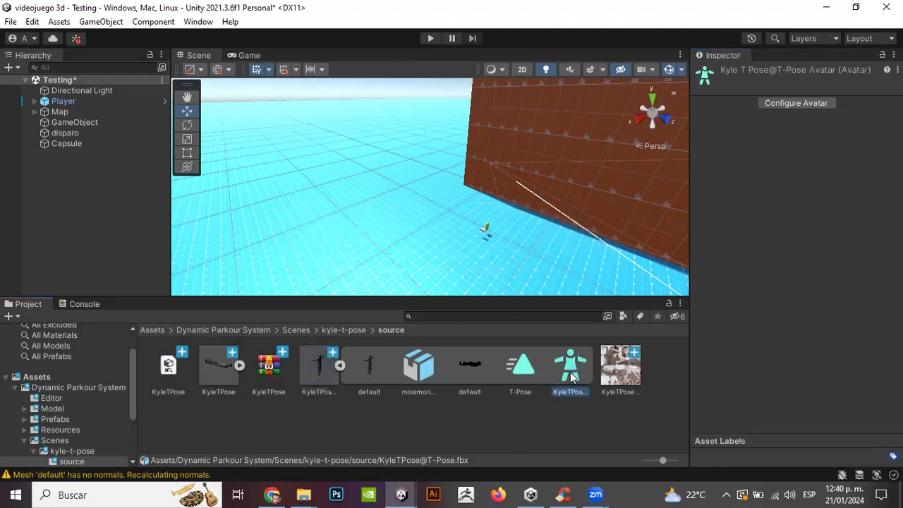
{"action": "left_click", "coordinate": [327, 377]}
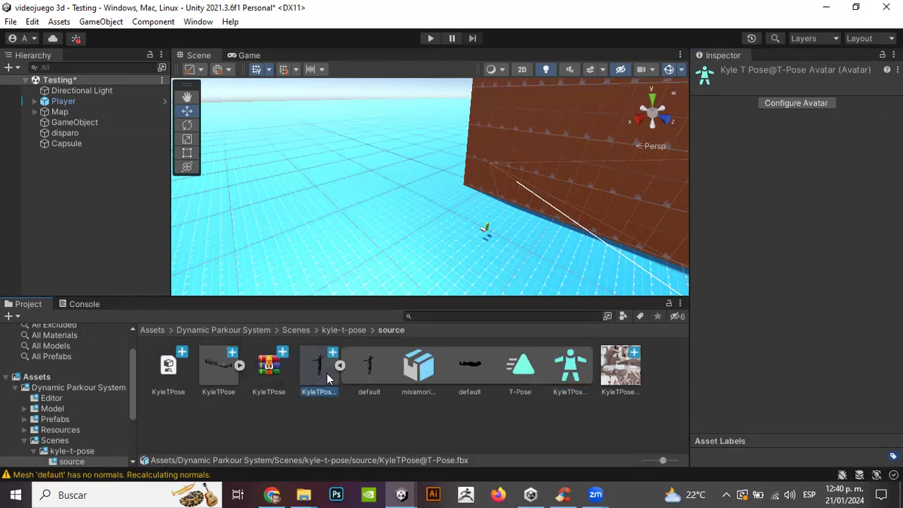
Step: Open the Player object's prefab asset in isolation
{"action": "double_click", "coordinate": [88, 103]}
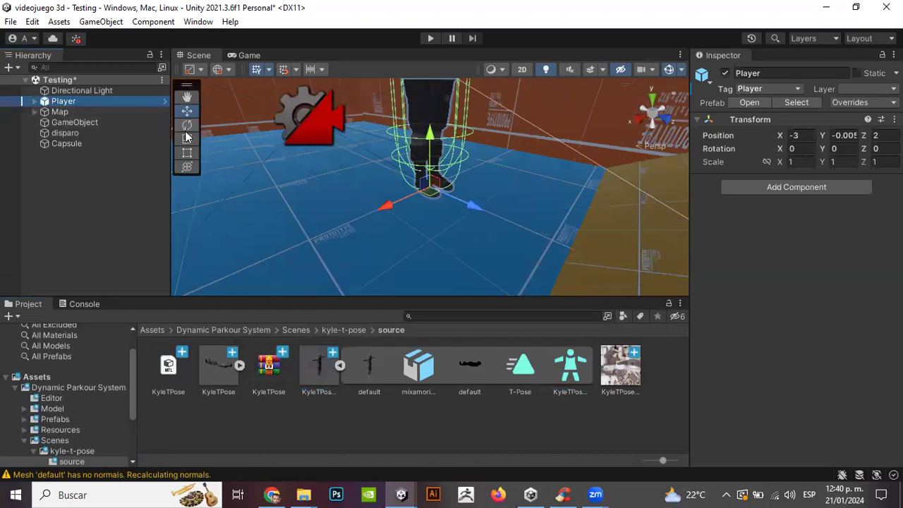
{"action": "left_click", "coordinate": [187, 98]}
{"action": "left_click_drag", "start_coordinate": [211, 141], "coordinate": [315, 225]}
{"action": "scroll", "coordinate": [317, 223], "scroll_direction": "down", "scroll_amount": 3}
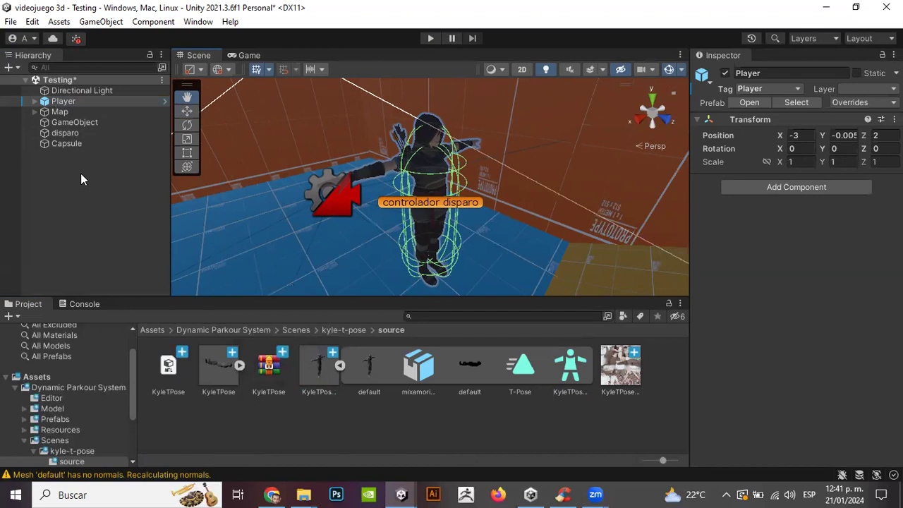
{"action": "right_click", "coordinate": [92, 101]}
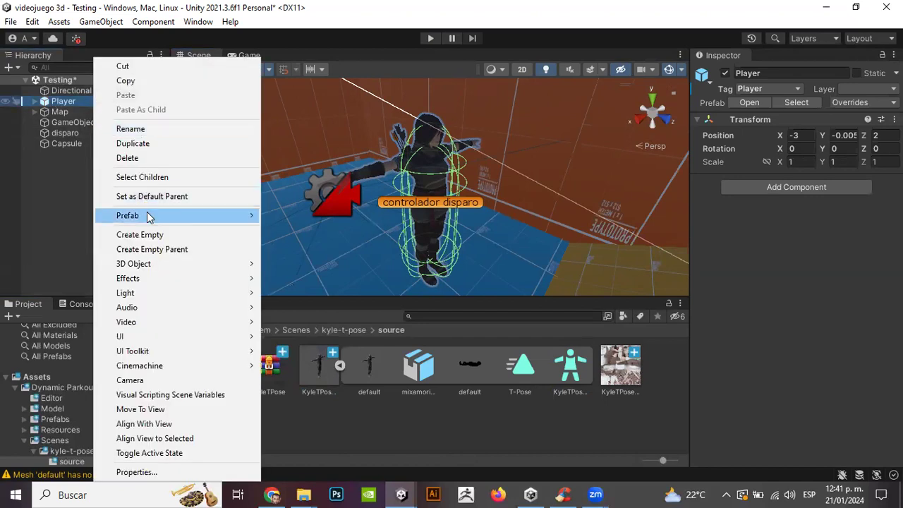
{"action": "mouse_move", "coordinate": [148, 214]}
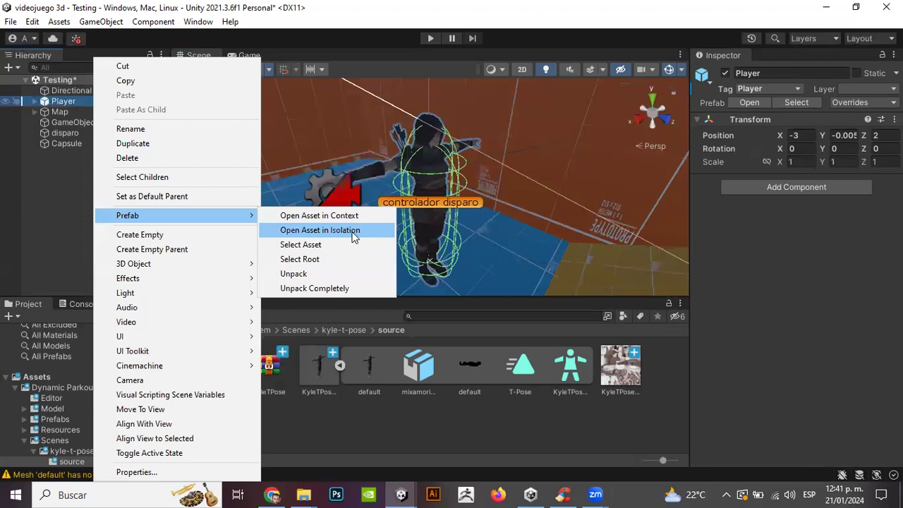
{"action": "left_click", "coordinate": [362, 233]}
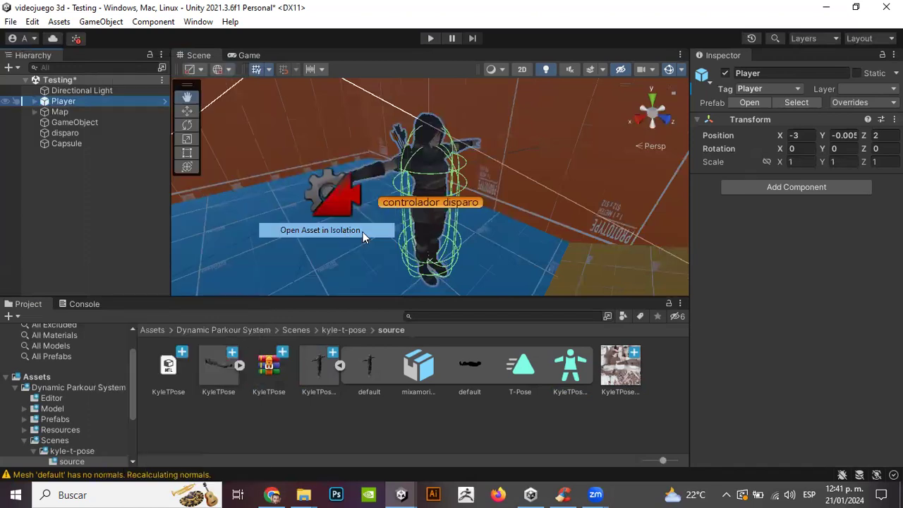
Step: Add the KyleTPose@T-Pose model as a child of PlayerModel in the Player prefab, alongside Erika
{"action": "double_click", "coordinate": [83, 96]}
{"action": "left_click_drag", "start_coordinate": [355, 162], "coordinate": [353, 262]}
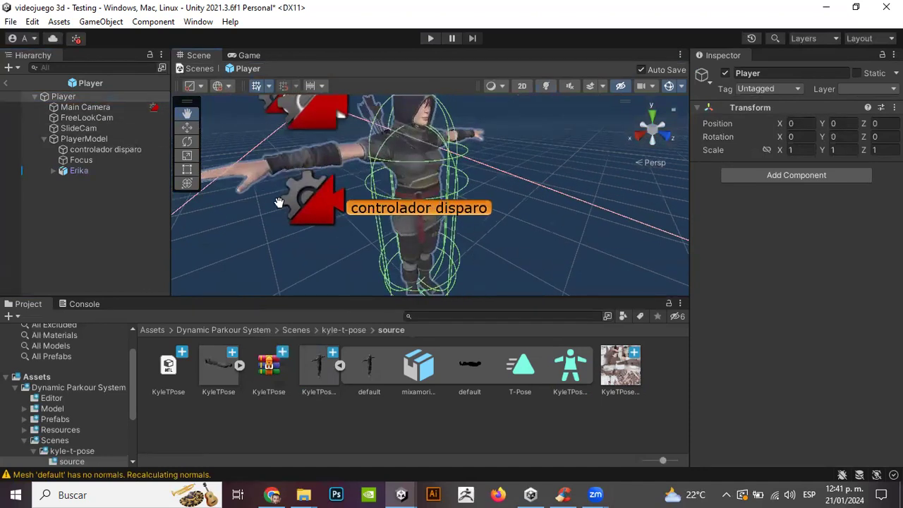
{"action": "left_click", "coordinate": [108, 171]}
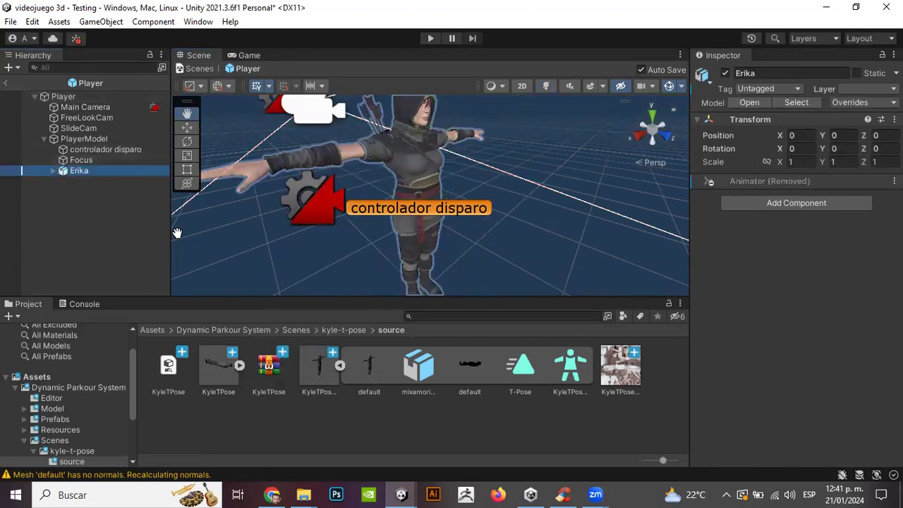
{"action": "left_click_drag", "start_coordinate": [310, 359], "coordinate": [105, 137]}
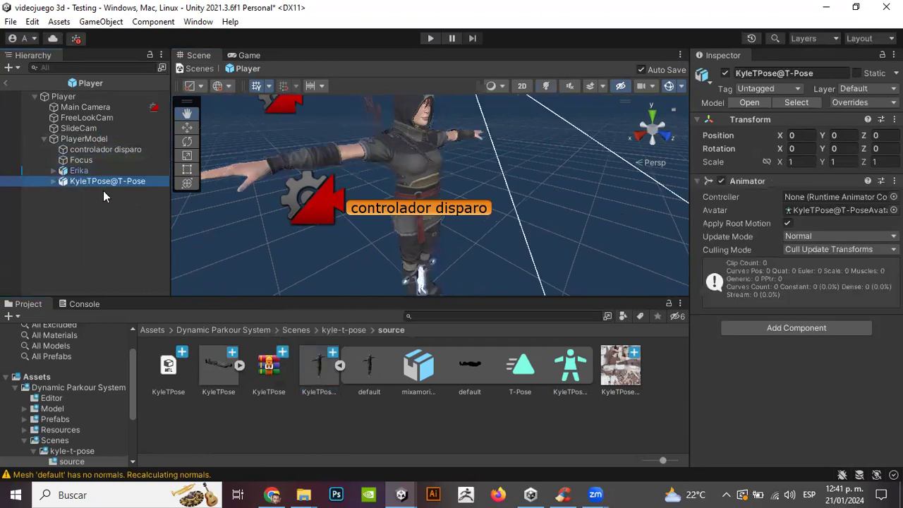
Step: Scale the KyleTPose@T-Pose model uniformly to about 4.93 on all axes to match Erika's size
{"action": "left_click_drag", "start_coordinate": [424, 282], "coordinate": [414, 266]}
{"action": "scroll", "coordinate": [414, 267], "scroll_direction": "down", "scroll_amount": 3}
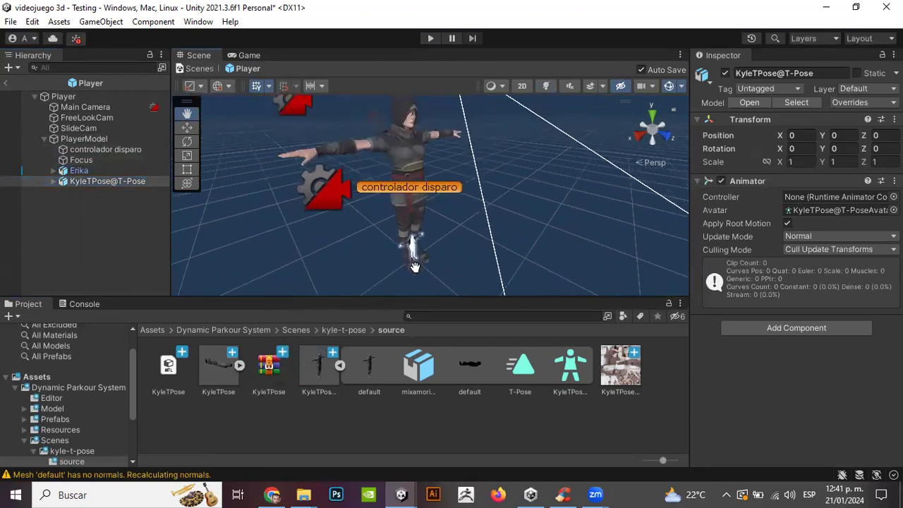
{"action": "scroll", "coordinate": [415, 267], "scroll_direction": "up", "scroll_amount": 1}
{"action": "left_click", "coordinate": [188, 156]}
{"action": "left_click_drag", "start_coordinate": [422, 261], "coordinate": [544, 87]}
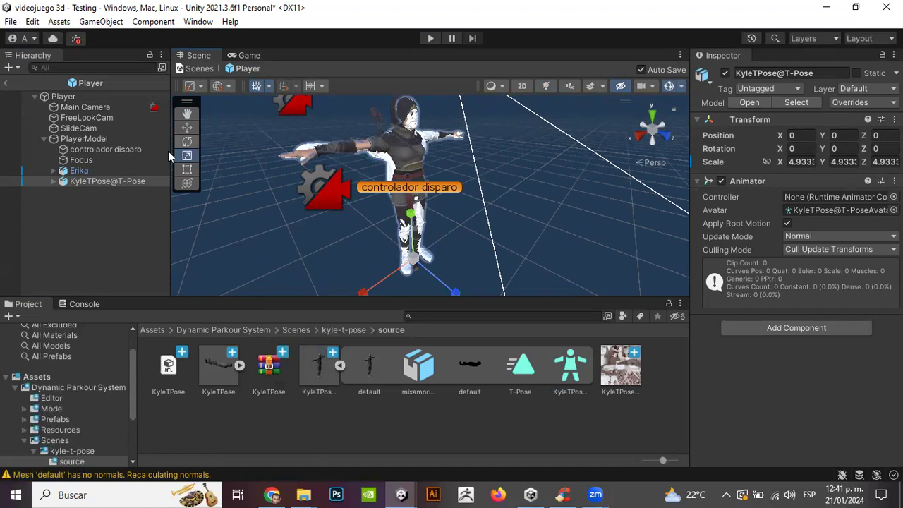
Step: Inspect the state graph of the Animator Controller used by PlayerModel and return to the prefab's scene view
{"action": "left_click", "coordinate": [115, 140]}
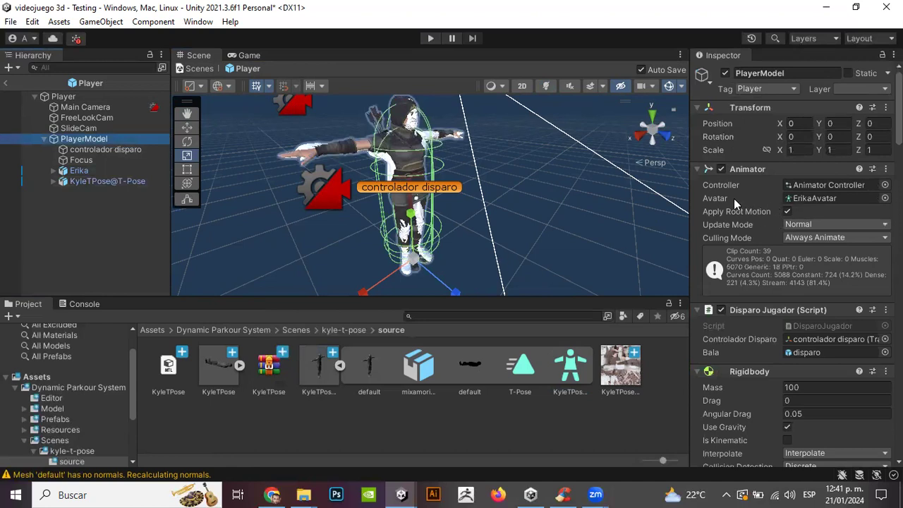
{"action": "double_click", "coordinate": [828, 186]}
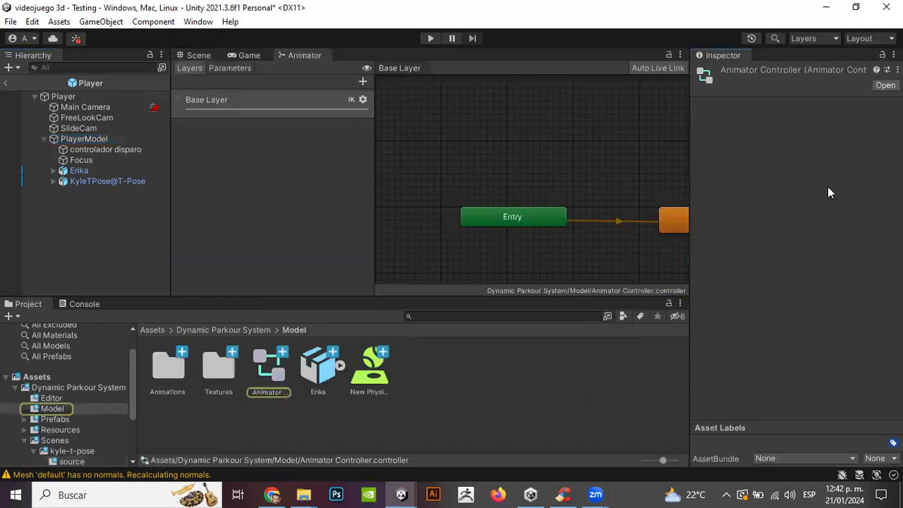
{"action": "left_click", "coordinate": [489, 158]}
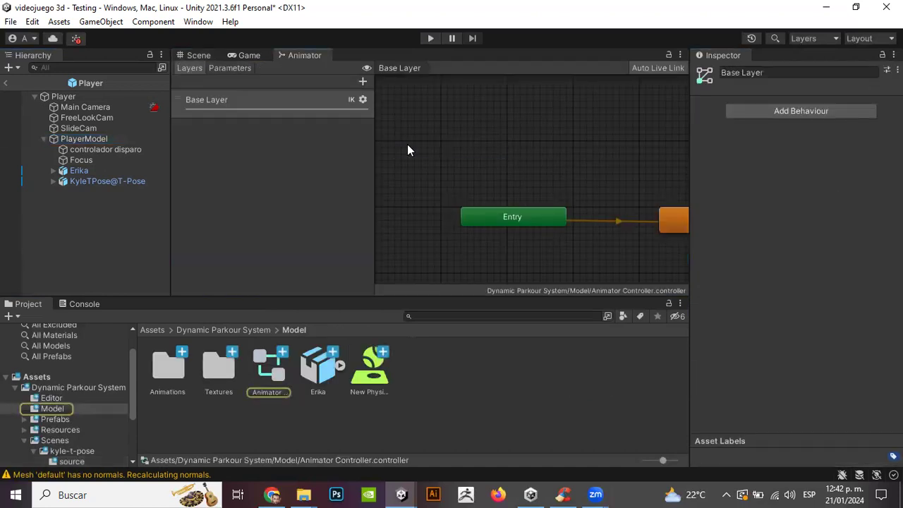
{"action": "right_click", "coordinate": [400, 116]}
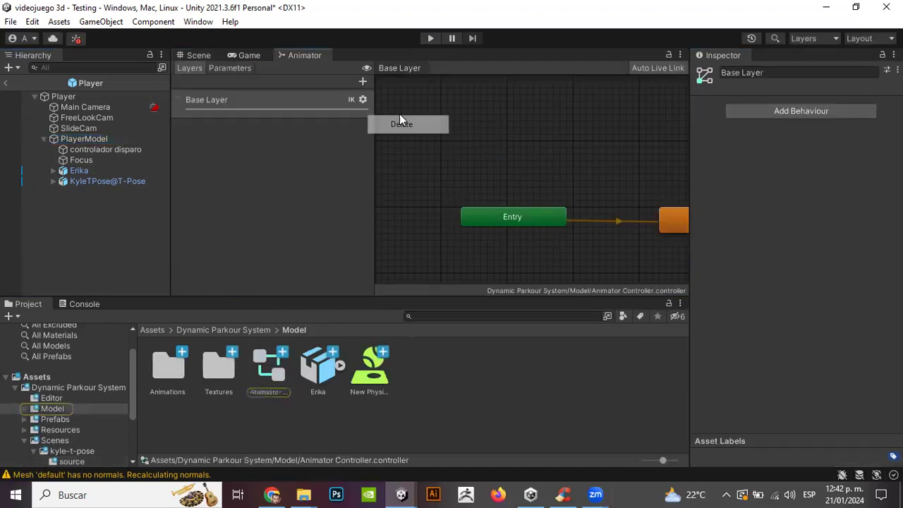
{"action": "left_click", "coordinate": [534, 155]}
{"action": "scroll", "coordinate": [539, 156], "scroll_direction": "down", "scroll_amount": 5}
{"action": "scroll", "coordinate": [540, 157], "scroll_direction": "up", "scroll_amount": 2}
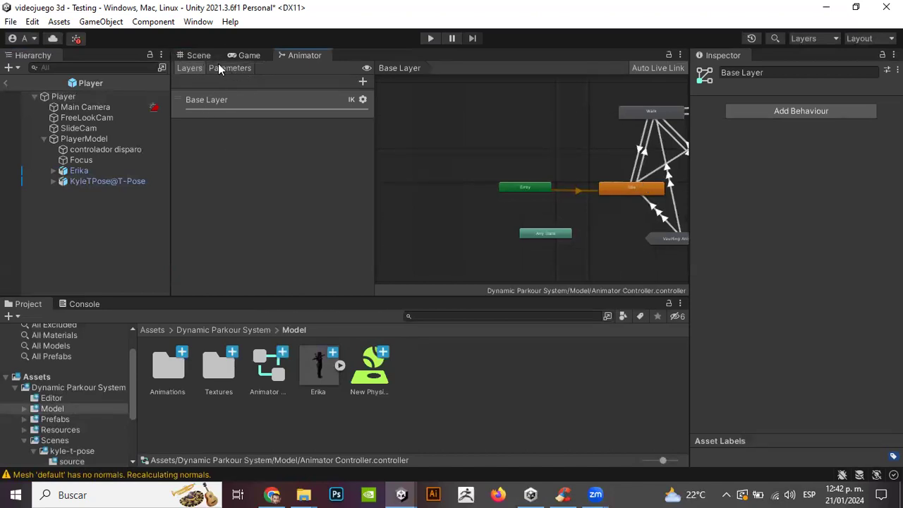
{"action": "left_click", "coordinate": [198, 55]}
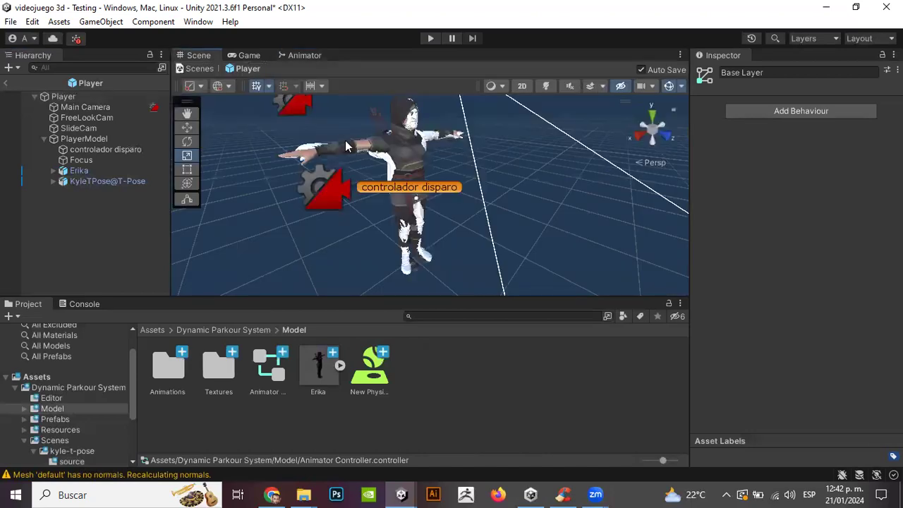
Step: Assign the KyleTPose@T-Pose avatar from the kyle-t-pose source folder as the Avatar of PlayerModel's Animator
{"action": "left_click", "coordinate": [133, 182]}
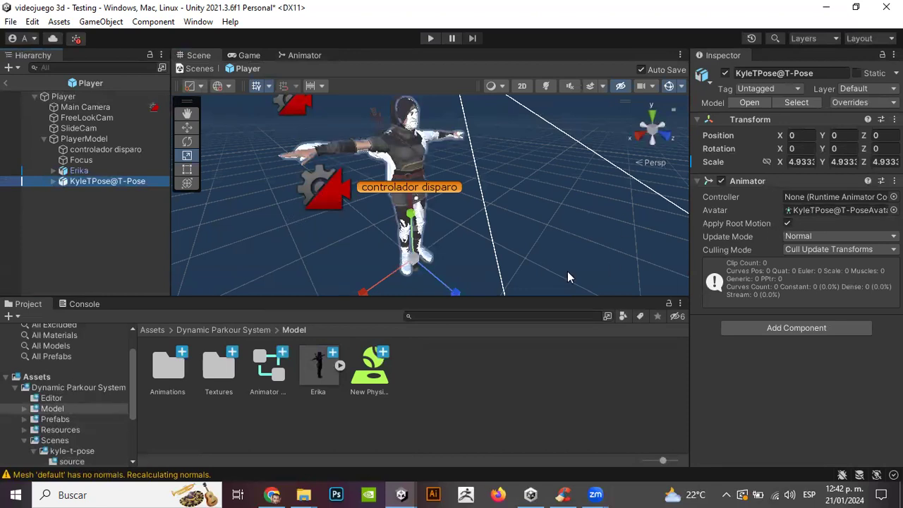
{"action": "left_click", "coordinate": [152, 330]}
{"action": "double_click", "coordinate": [165, 361]}
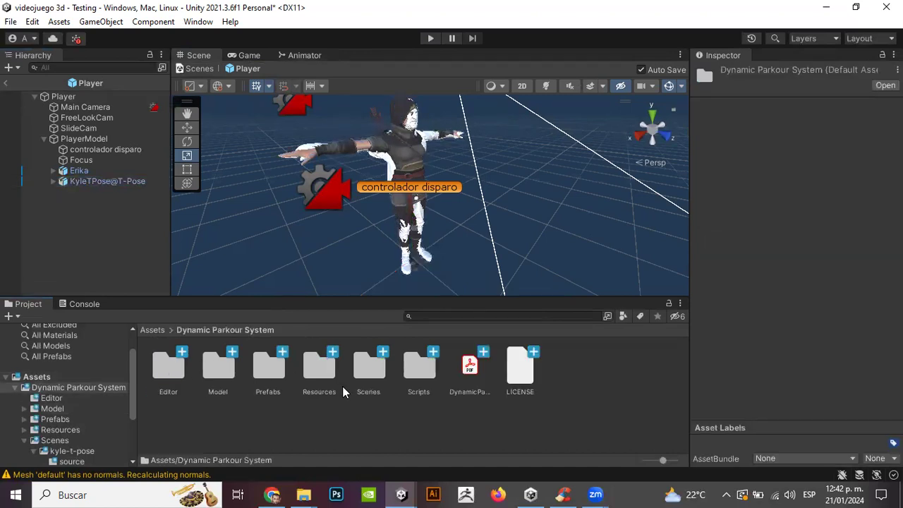
{"action": "double_click", "coordinate": [373, 378]}
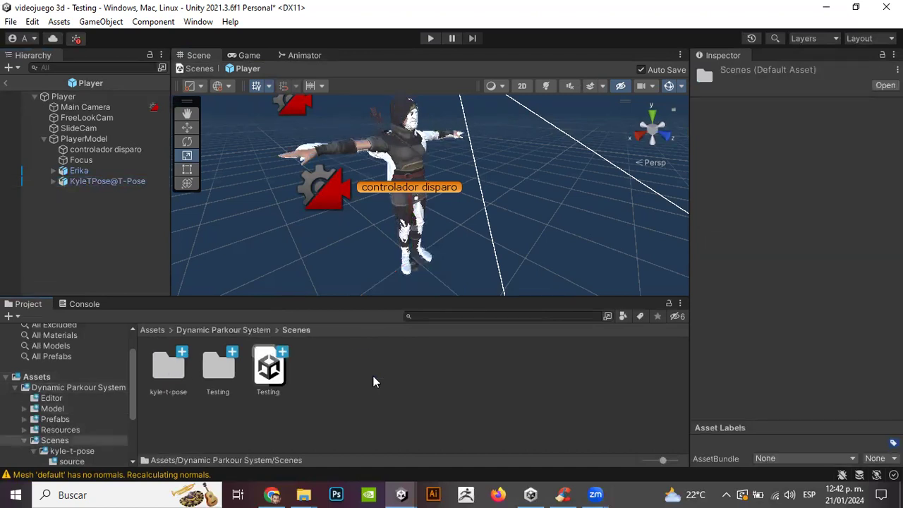
{"action": "double_click", "coordinate": [161, 367]}
{"action": "double_click", "coordinate": [161, 367]}
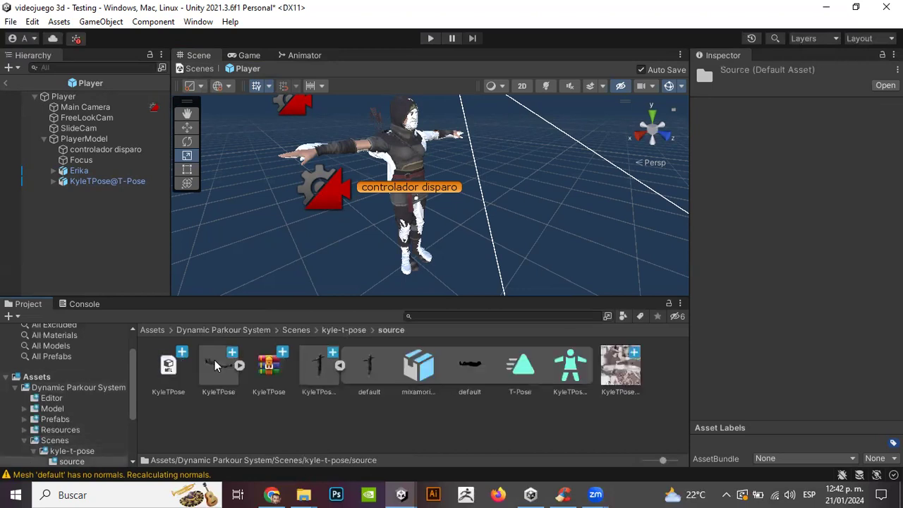
{"action": "left_click", "coordinate": [571, 370]}
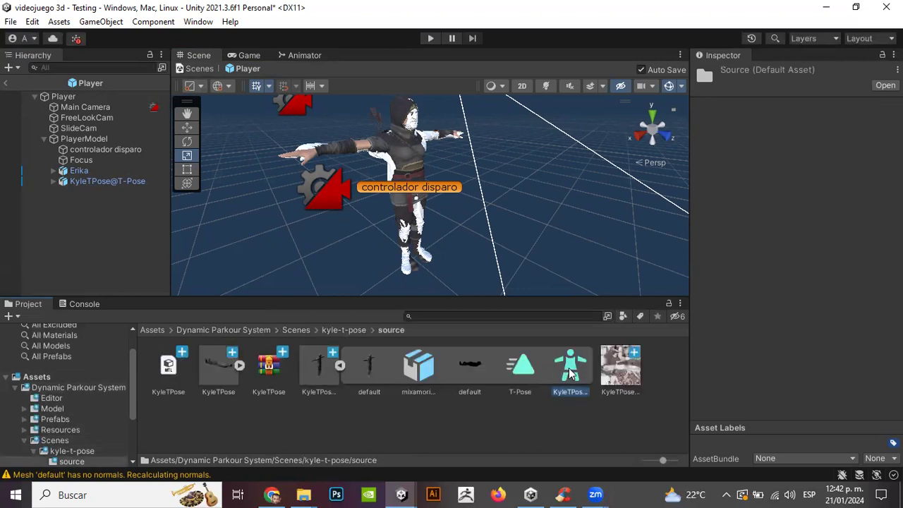
{"action": "left_click", "coordinate": [82, 139]}
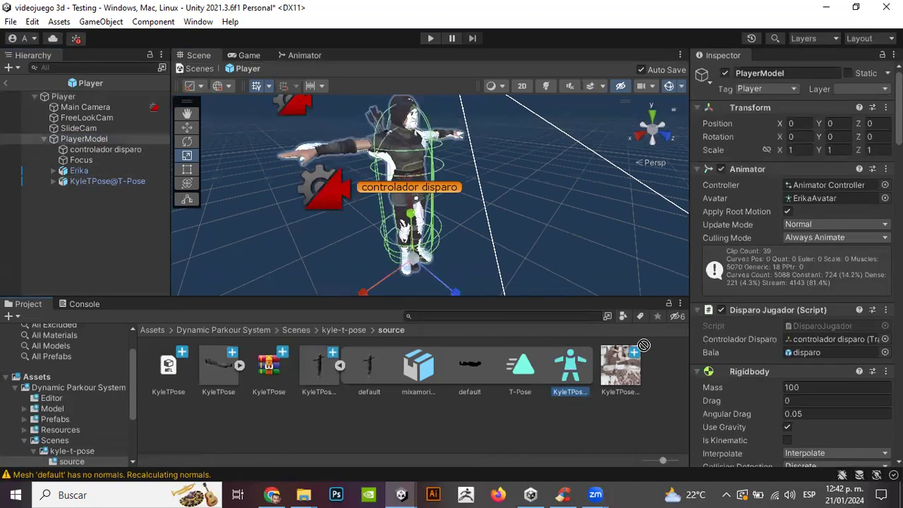
{"action": "left_click_drag", "start_coordinate": [796, 220], "coordinate": [803, 200]}
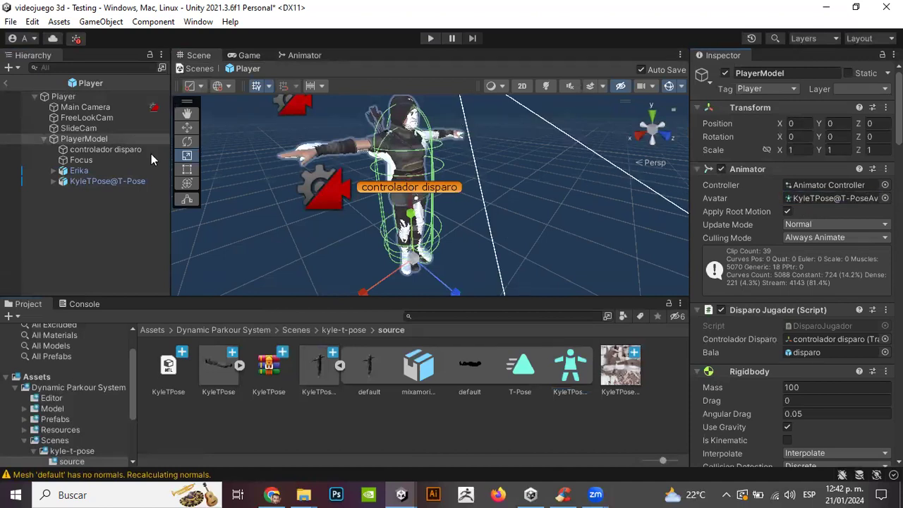
Step: Deactivate the Erika model in the Player prefab, and test the Kyle character in a short game run
{"action": "left_click", "coordinate": [79, 170]}
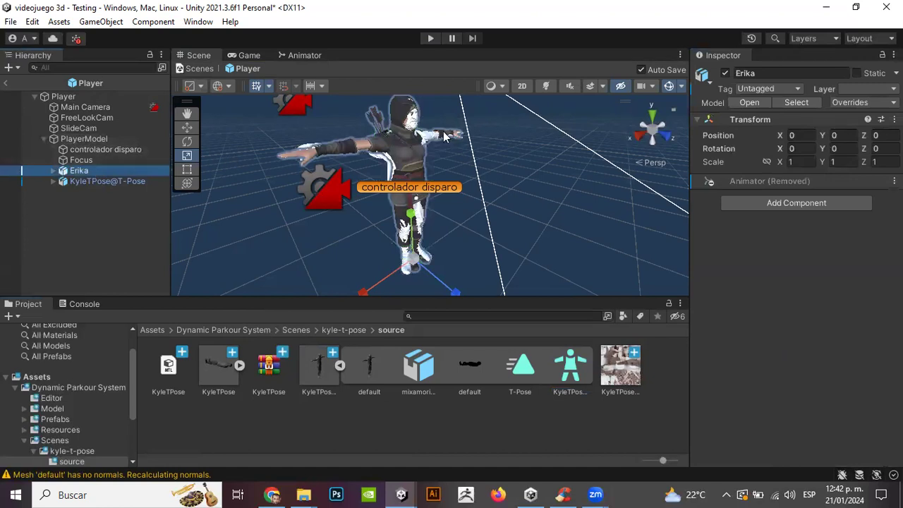
{"action": "left_click", "coordinate": [725, 73]}
{"action": "left_click", "coordinate": [428, 39]}
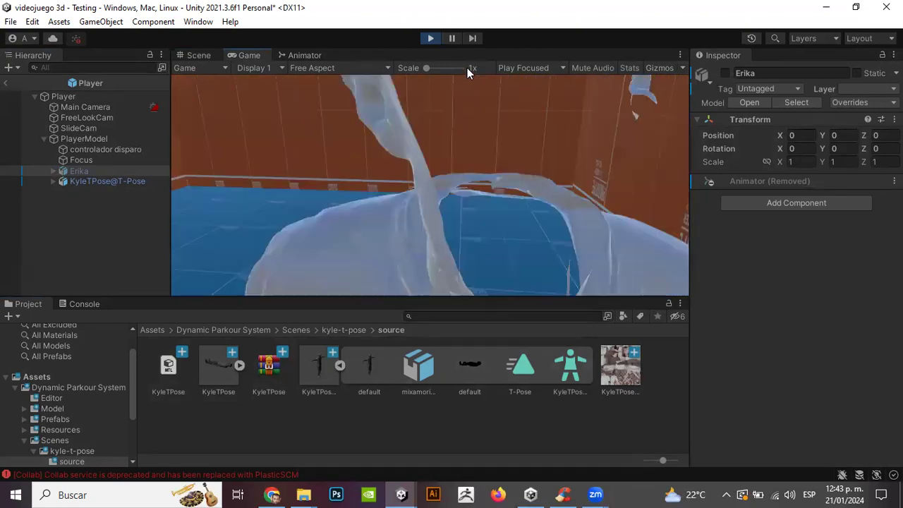
{"action": "left_click", "coordinate": [432, 39]}
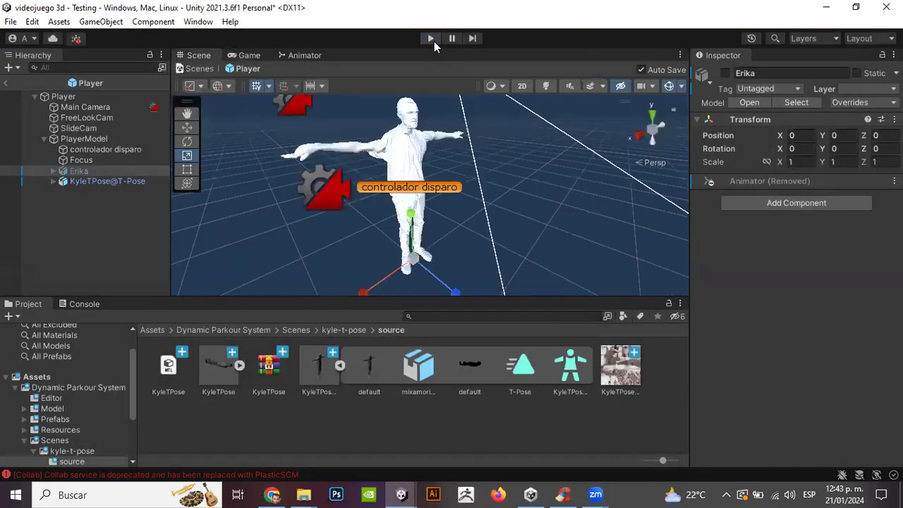
Step: Apply the KyleTPose texture image to the Kyle model's mesh, and test the textured character in a short game run
{"action": "left_click", "coordinate": [397, 152]}
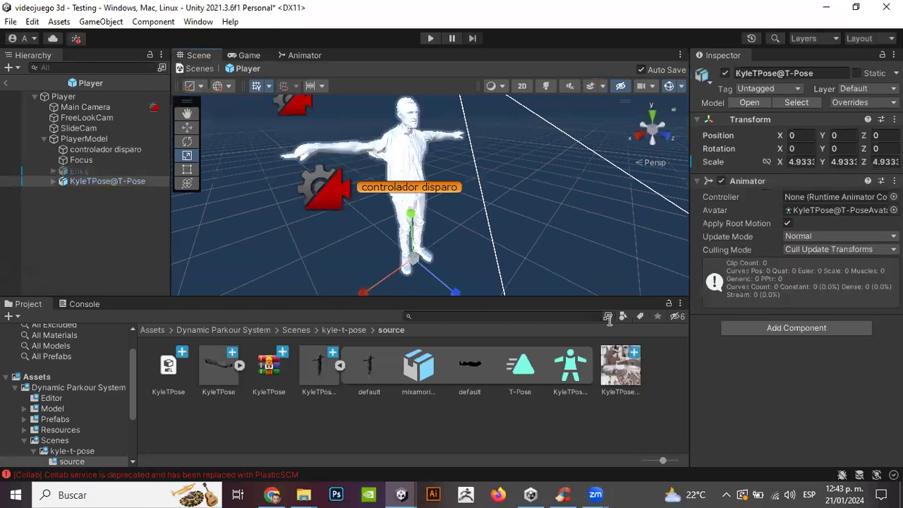
{"action": "left_click_drag", "start_coordinate": [616, 374], "coordinate": [398, 151]}
{"action": "left_click", "coordinate": [430, 39]}
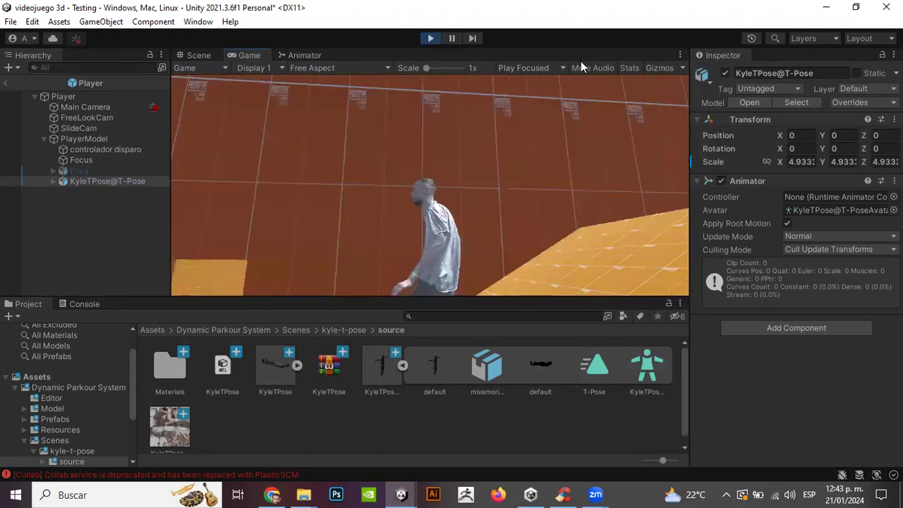
{"action": "left_click", "coordinate": [431, 38]}
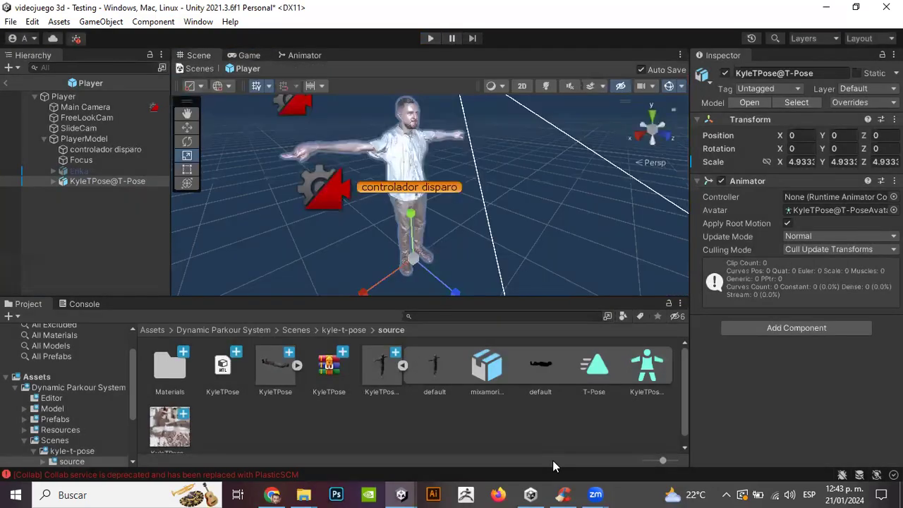